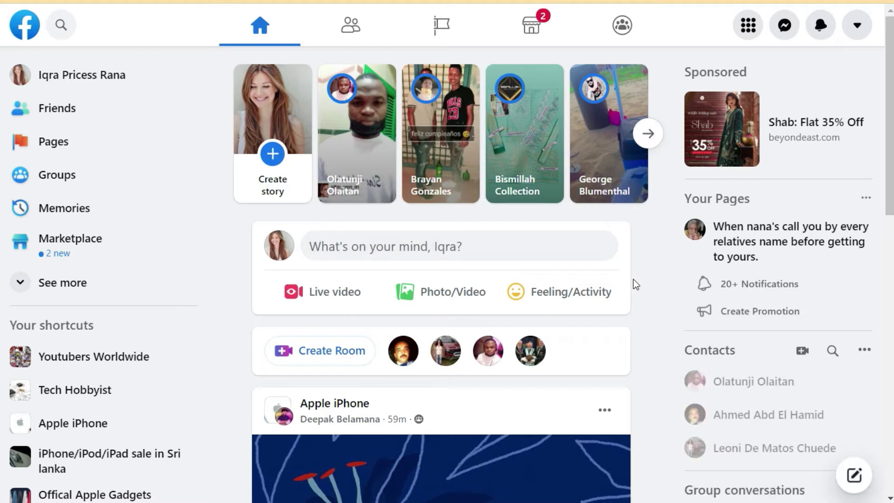
scroll(633, 280, down, 3)
scroll(633, 279, down, 3)
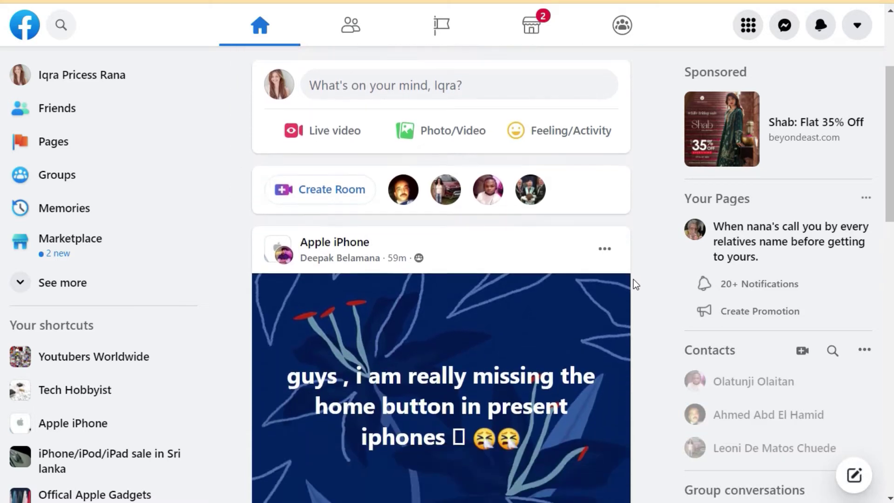
scroll(633, 279, down, 3)
scroll(634, 280, down, 4)
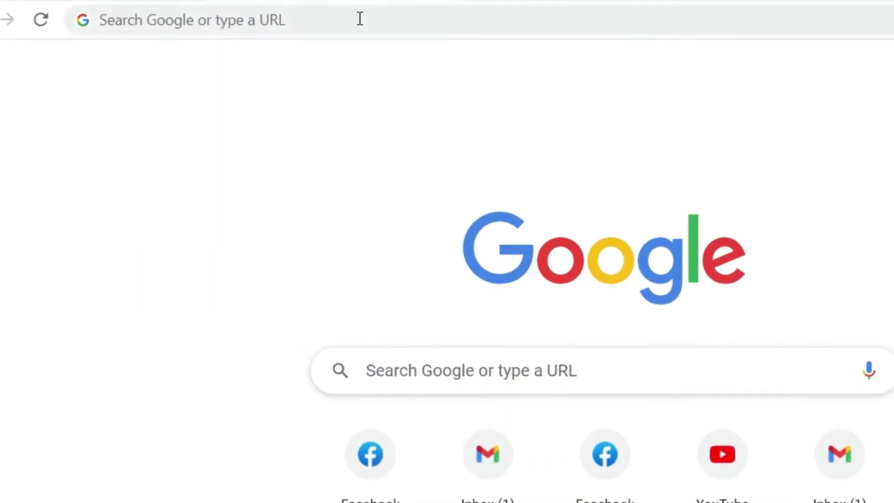
text(www)
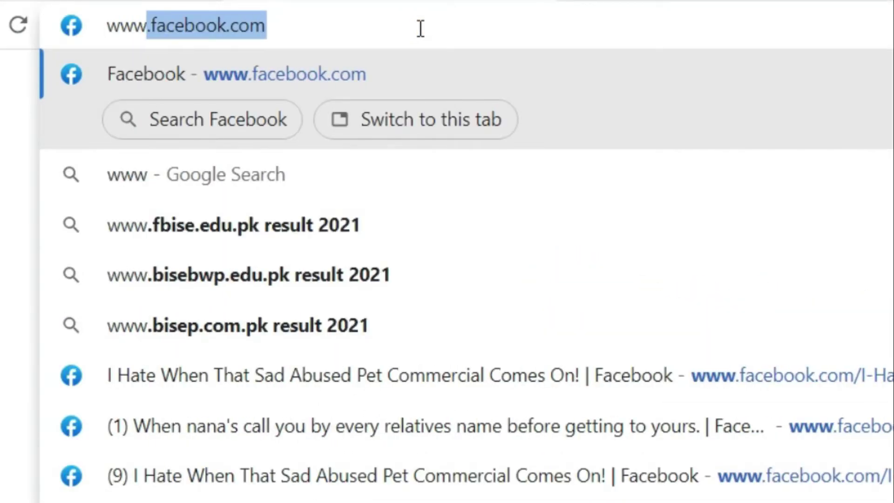
text(.facebook.com)
key(Return)
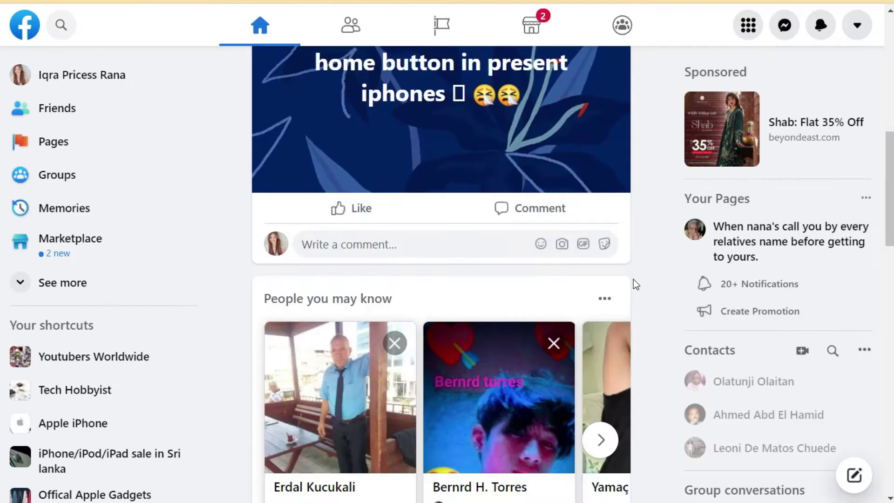
scroll(633, 279, down, 3)
scroll(634, 280, down, 3)
scroll(634, 279, down, 3)
scroll(633, 279, down, 3)
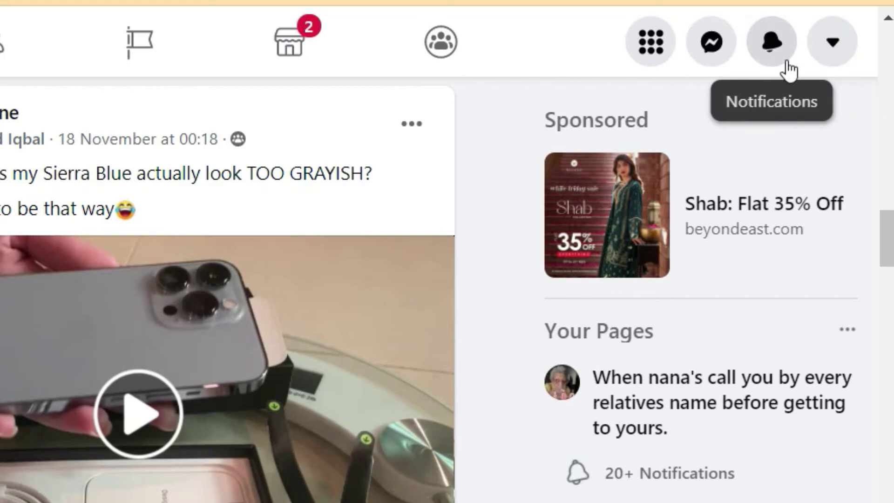
Open the bell's notifications dropdown and go to its See All page
click(772, 43)
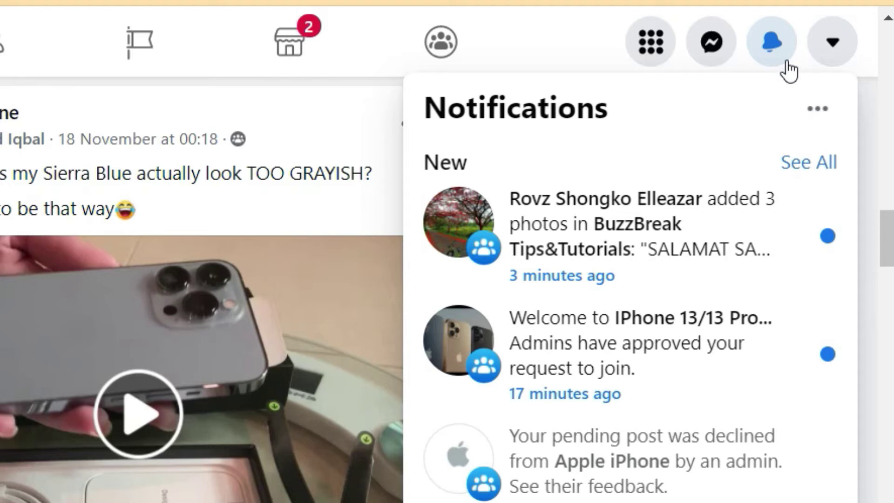
click(807, 167)
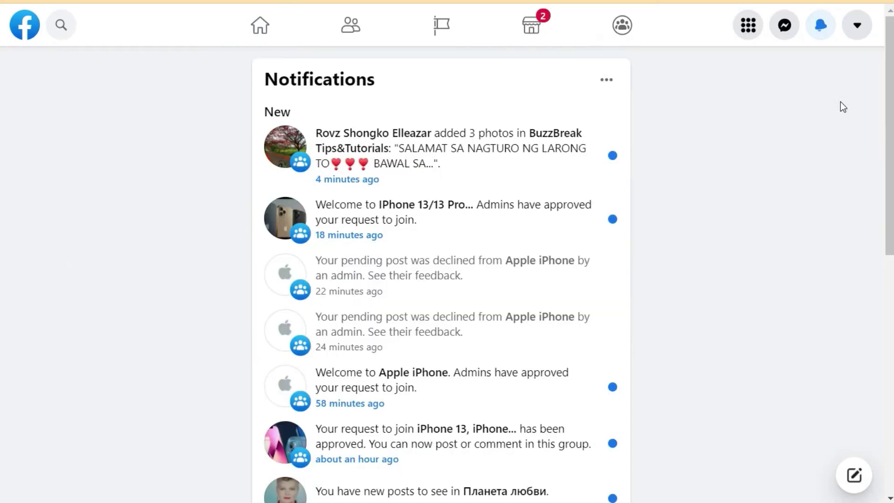
Mark three notifications read, including Welcome to Apple iPhone, then use Mark all as read
click(612, 155)
click(615, 221)
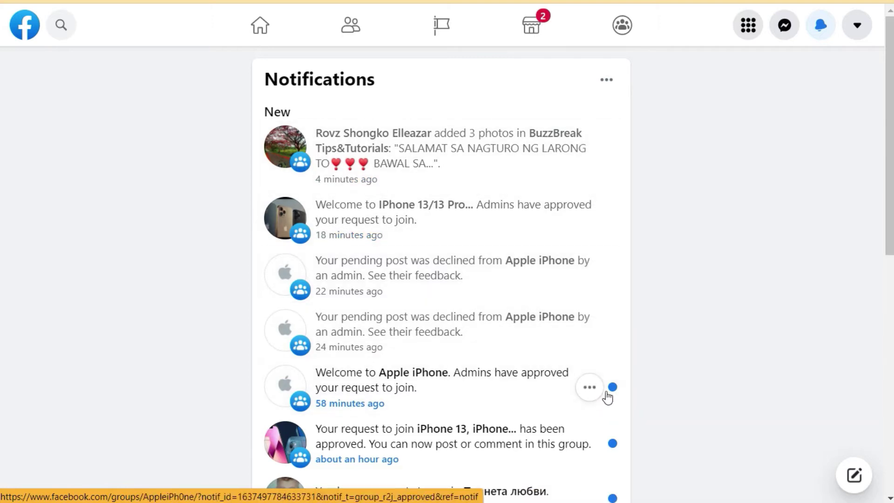
click(613, 387)
click(606, 80)
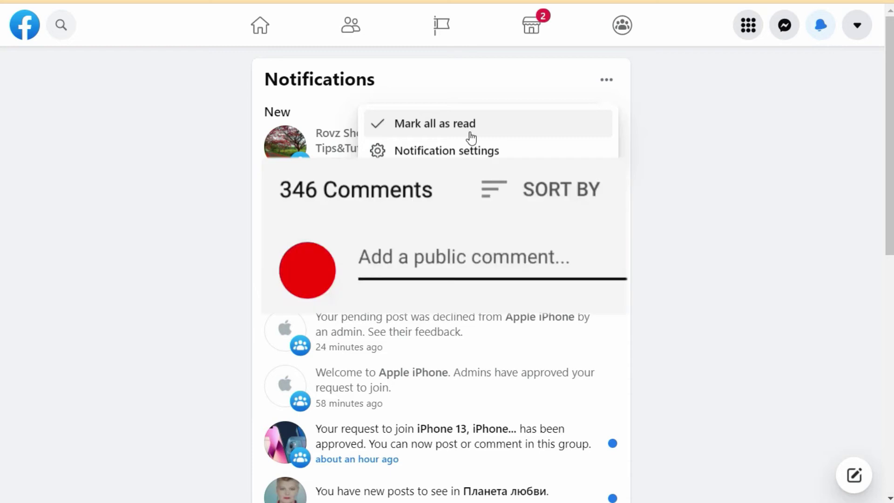
click(472, 137)
scroll(475, 136, down, 8)
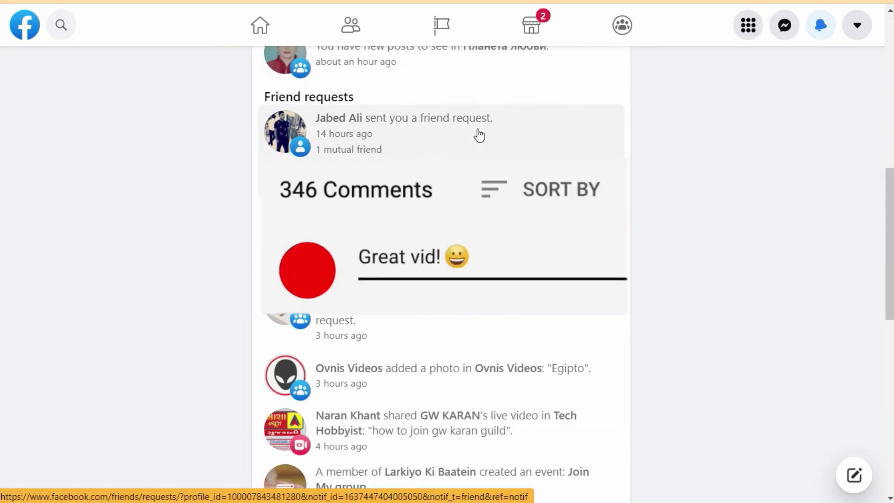
scroll(478, 134, up, 3)
scroll(478, 134, up, 5)
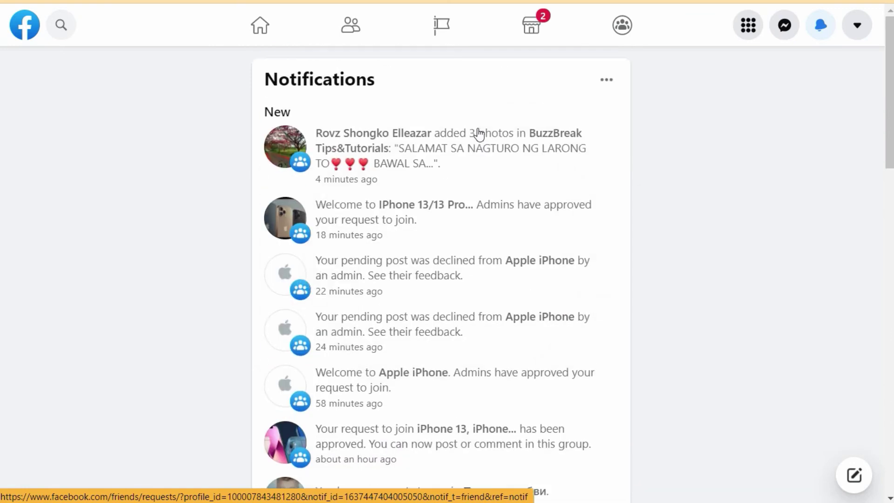
Return to the home news feed using the Home icon in the top bar
click(260, 25)
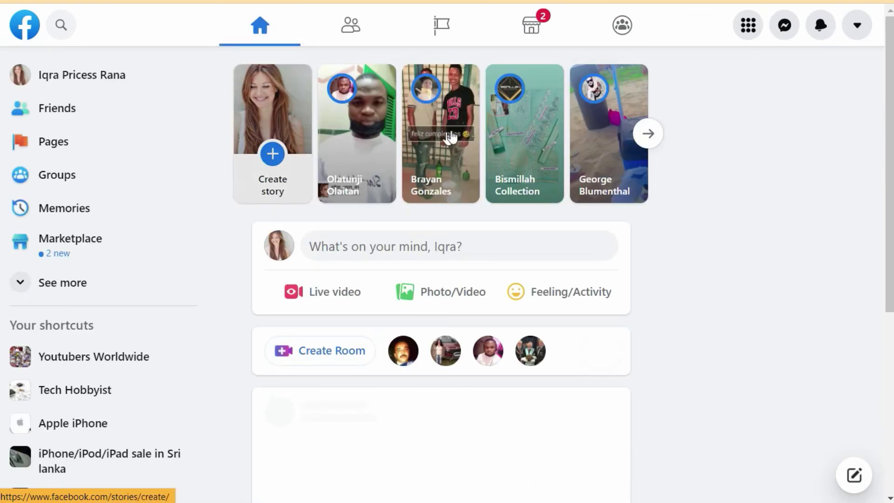
scroll(669, 305, down, 5)
scroll(669, 306, down, 3)
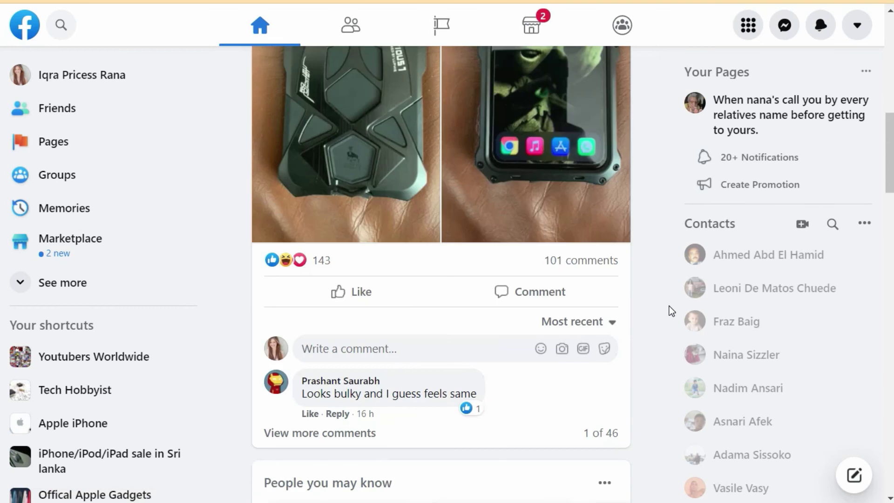
scroll(668, 305, down, 3)
scroll(669, 306, up, 3)
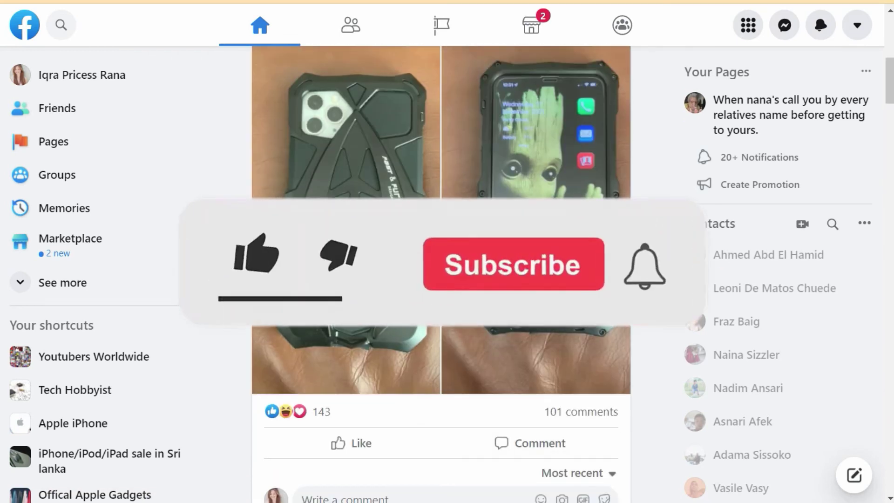